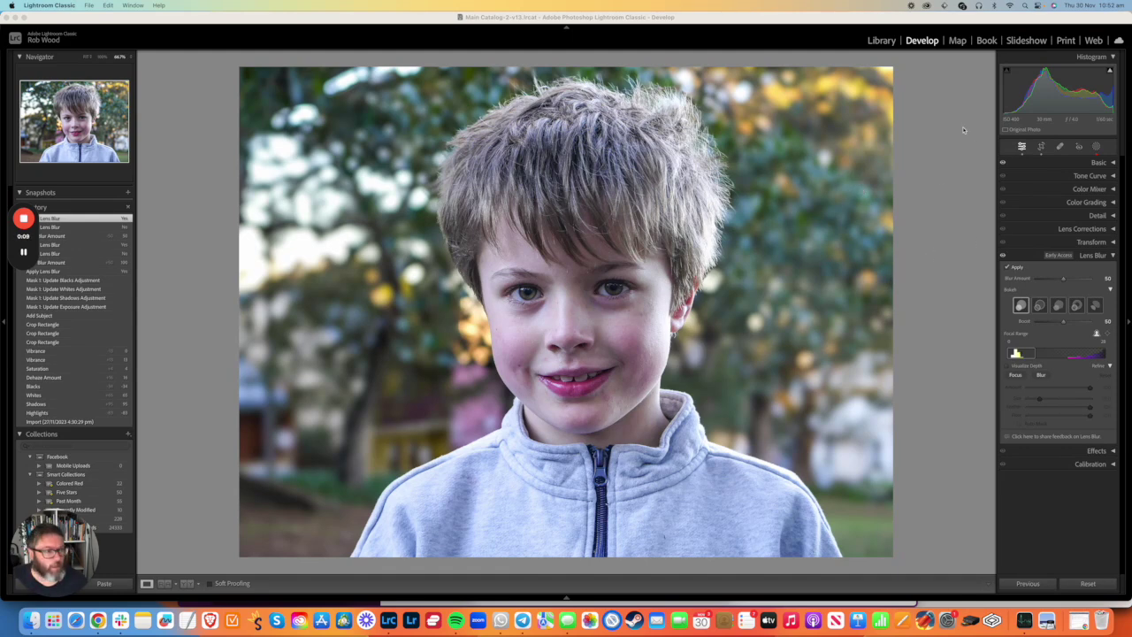
Toggle Lens Blur off and back on, then drag Blur Amount to 0 and up to 100.
left_click(1112, 256)
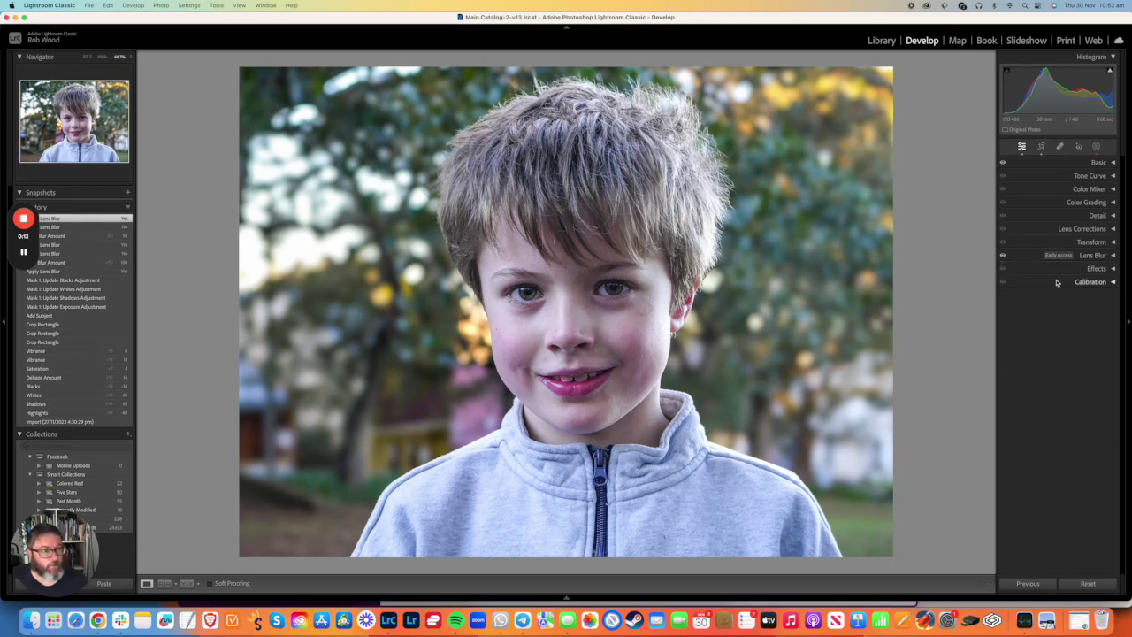
left_click(1110, 257)
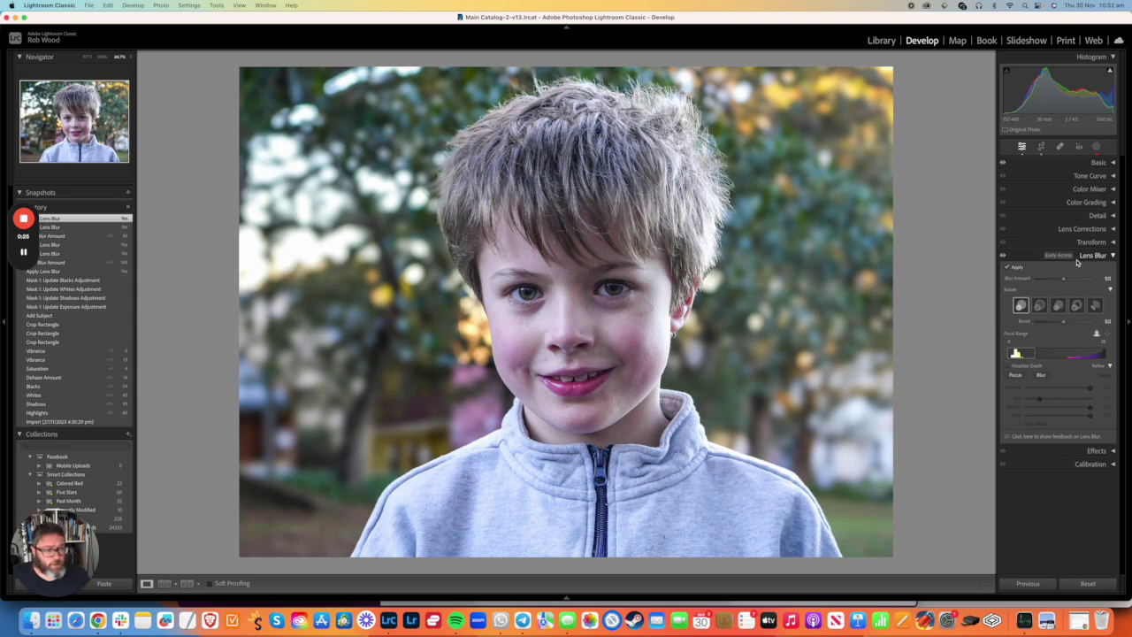
left_click(1006, 269)
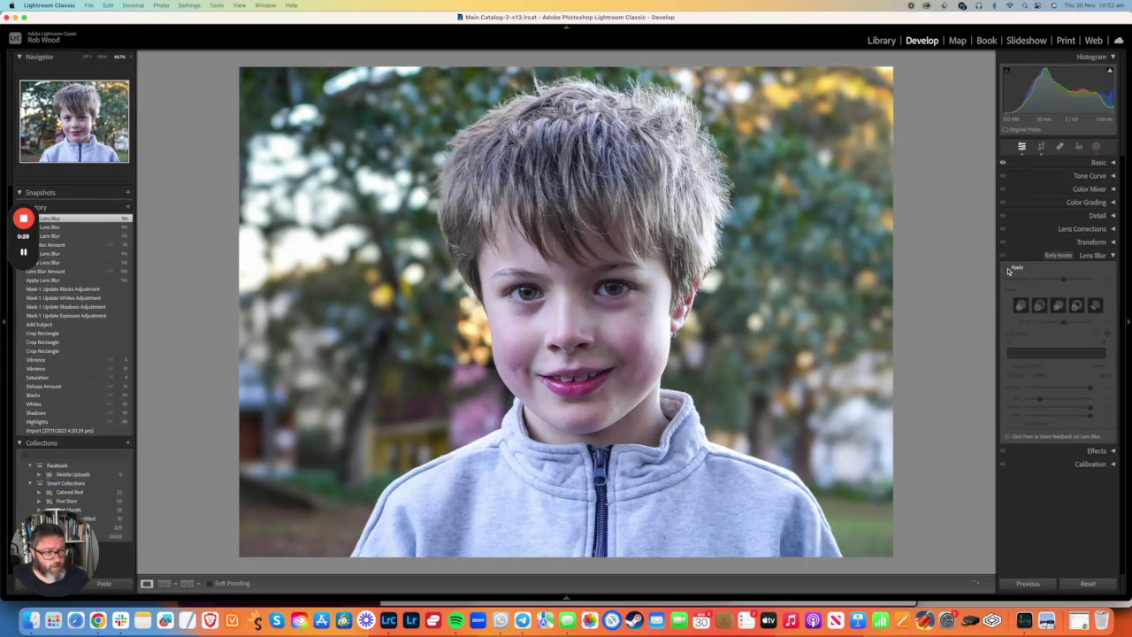
left_click(1007, 269)
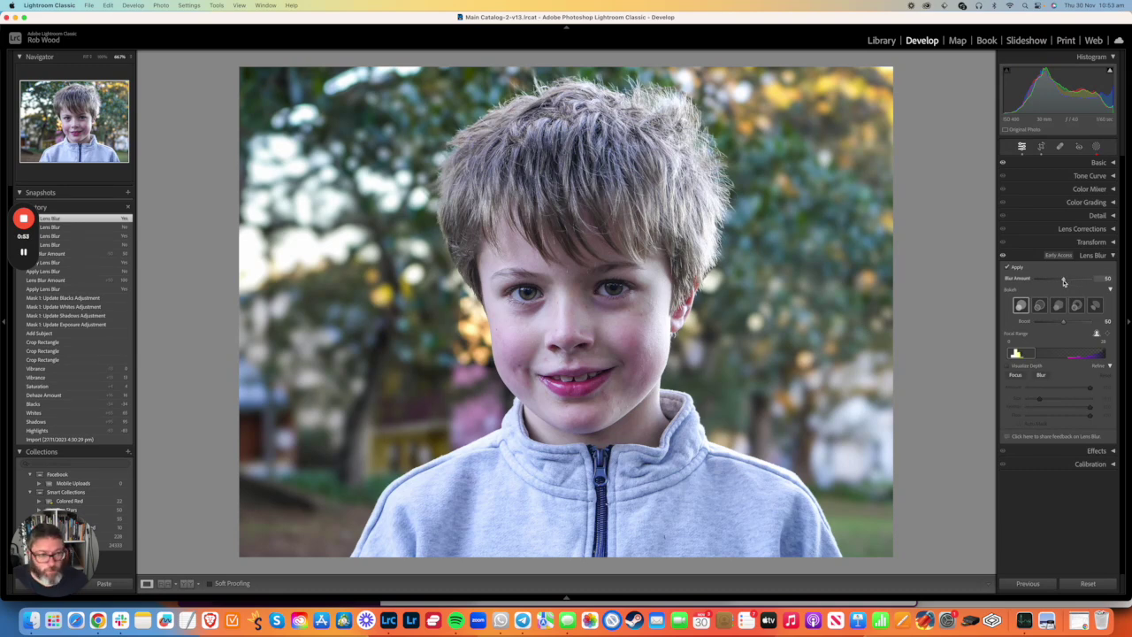
left_click_drag(1064, 281, 1031, 282)
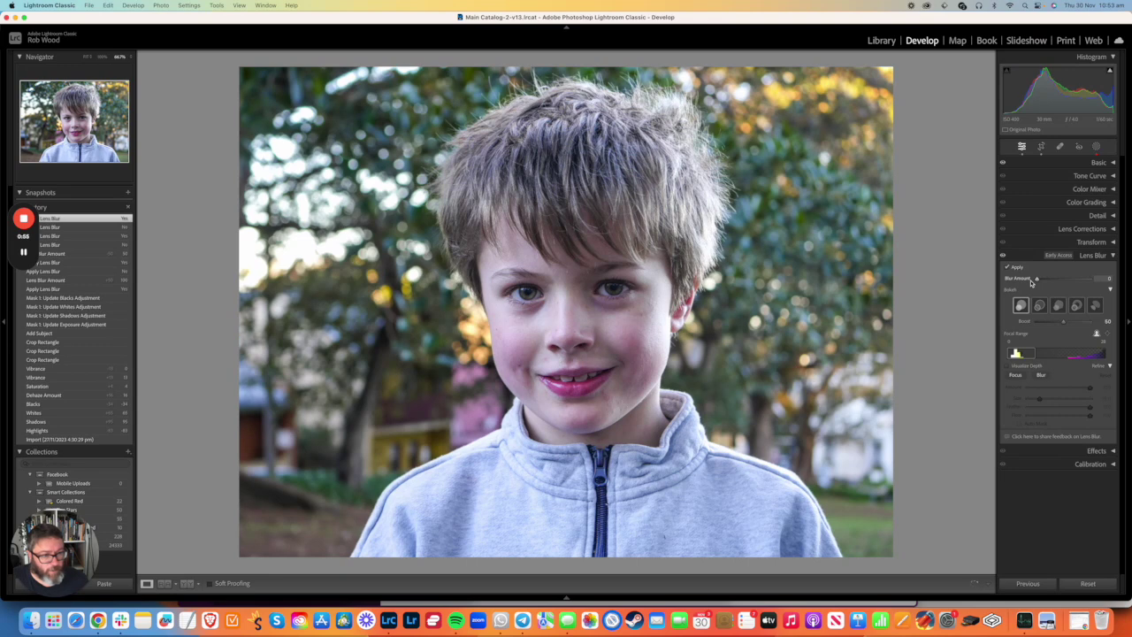
left_click_drag(1031, 282, 1098, 284)
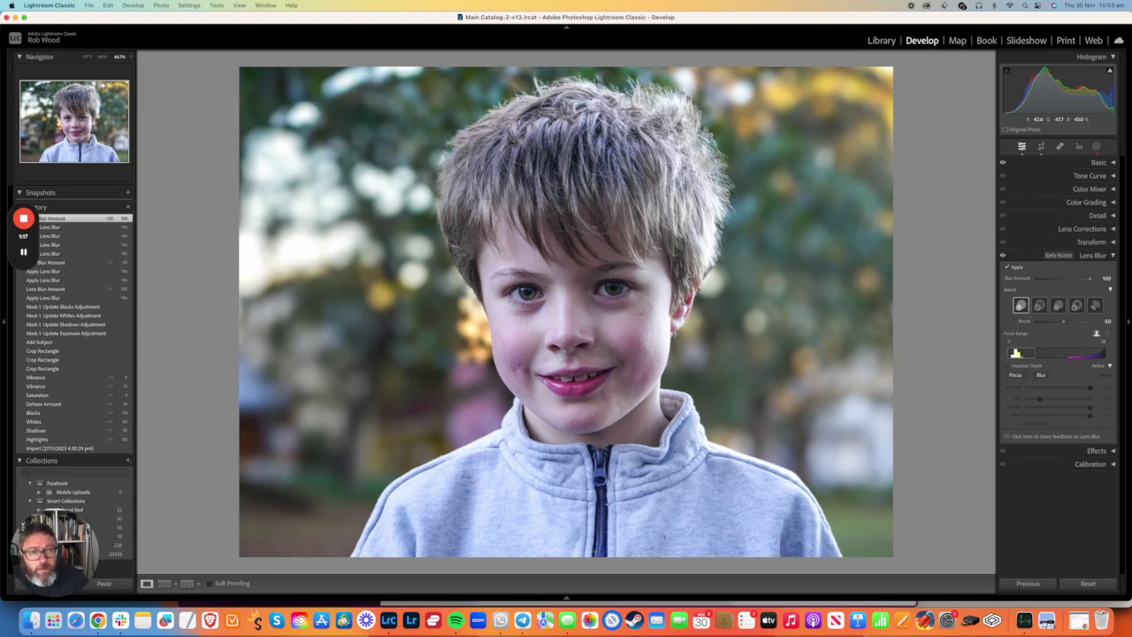
left_click(700, 134)
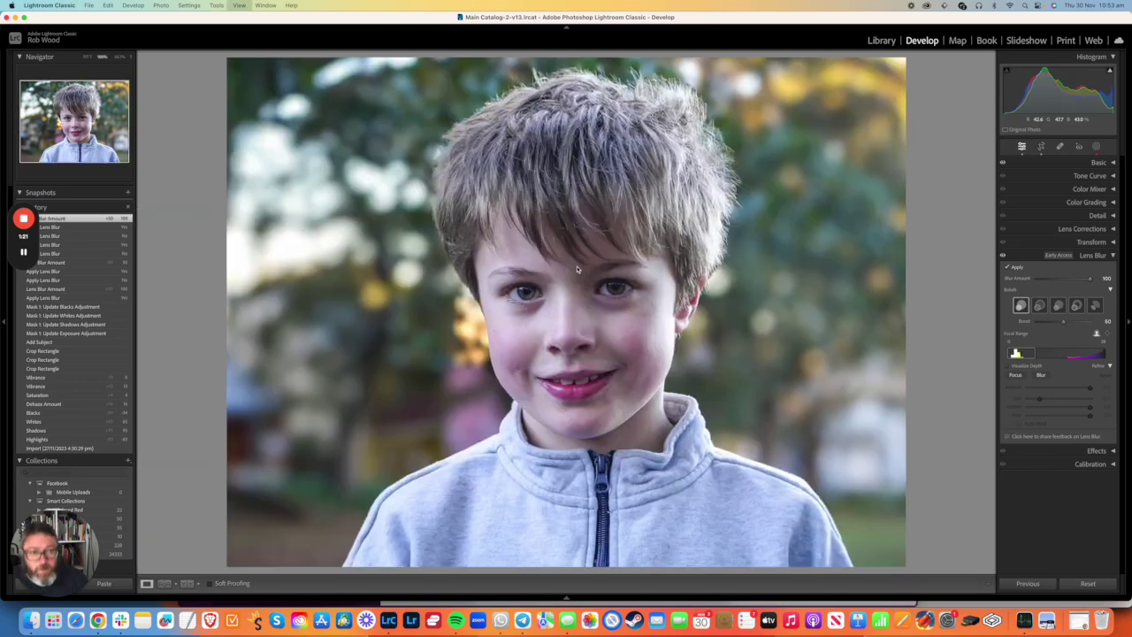
left_click(573, 322)
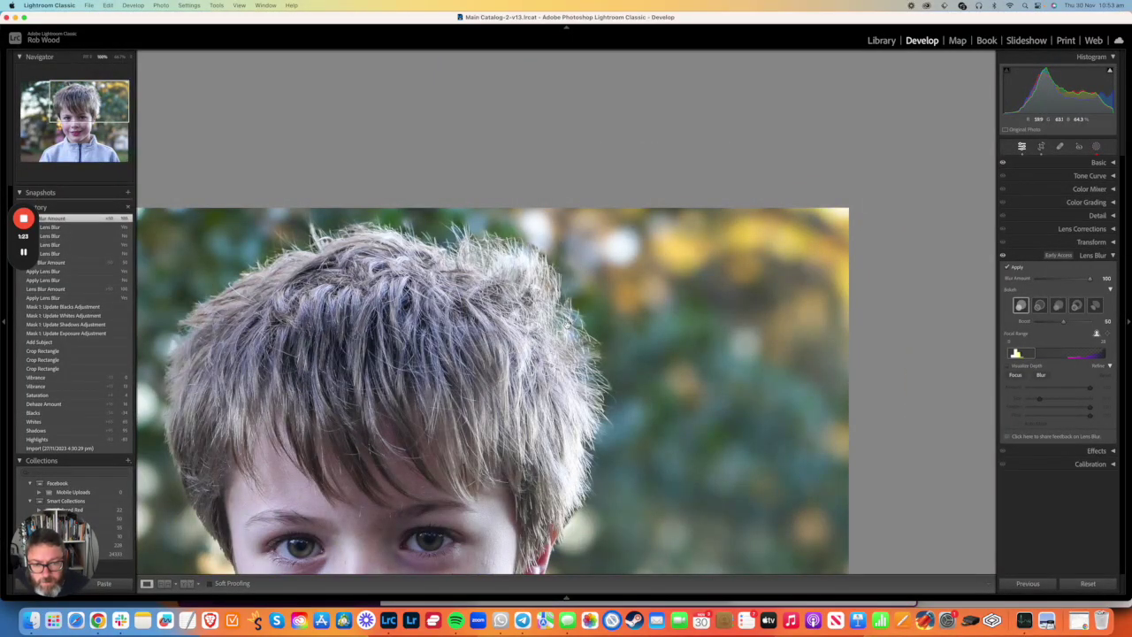
left_click(577, 332)
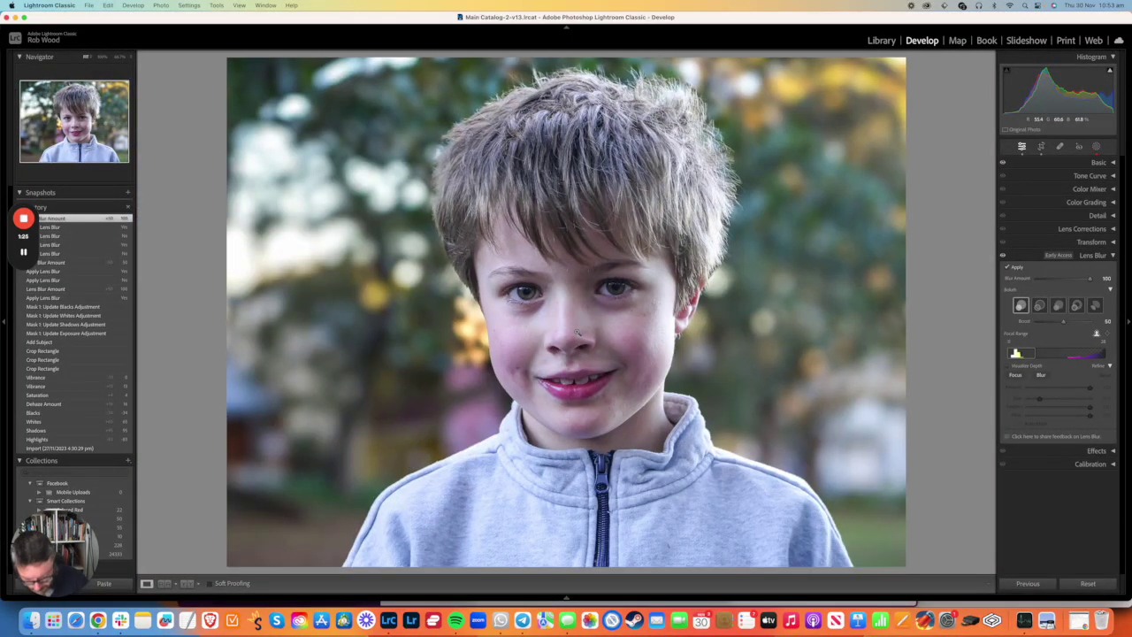
left_click(719, 137)
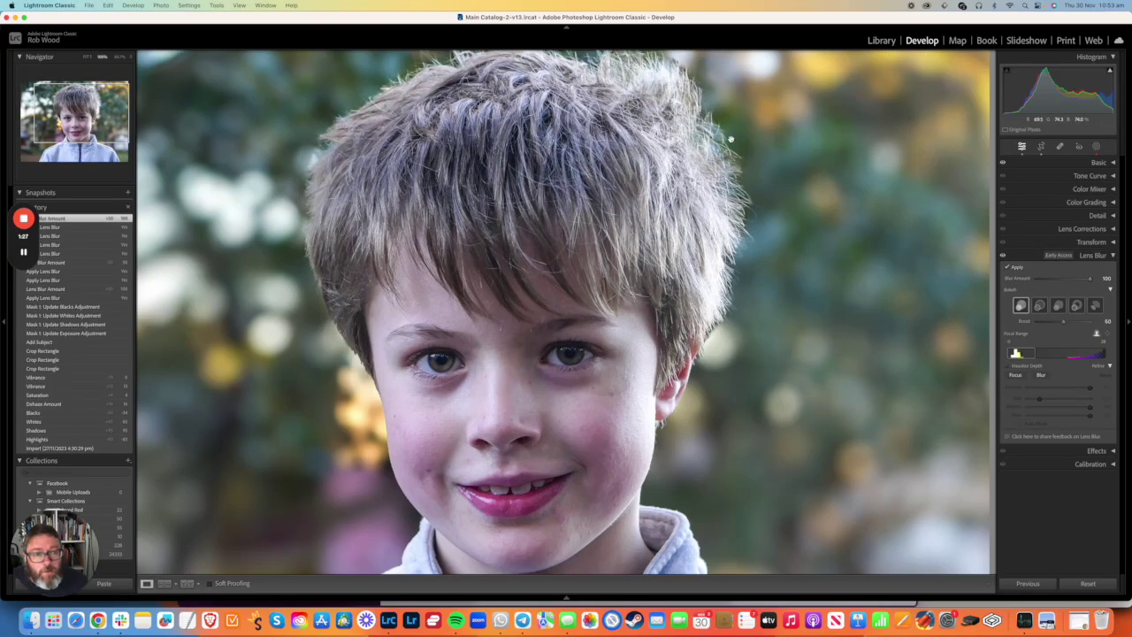
left_click(730, 139)
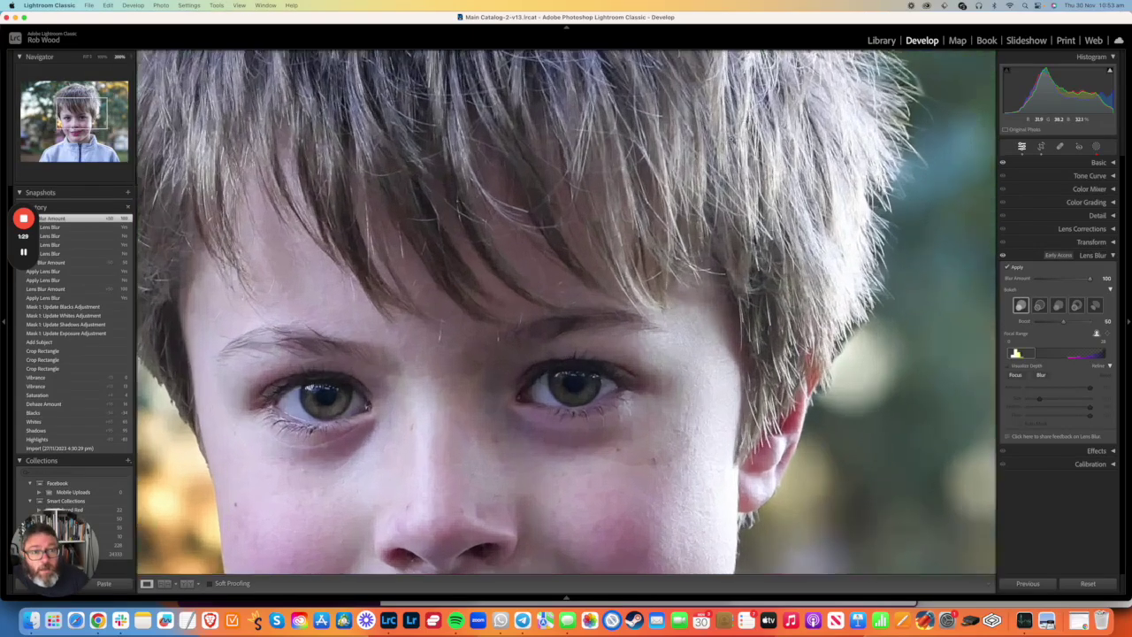
left_click(803, 176)
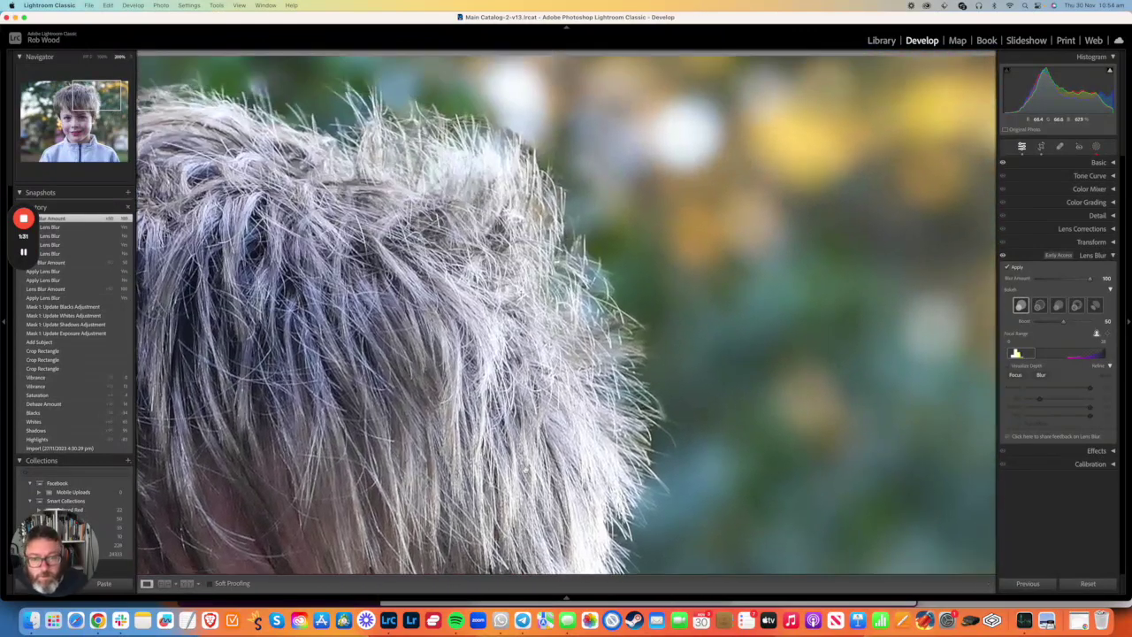
key("super+equal")
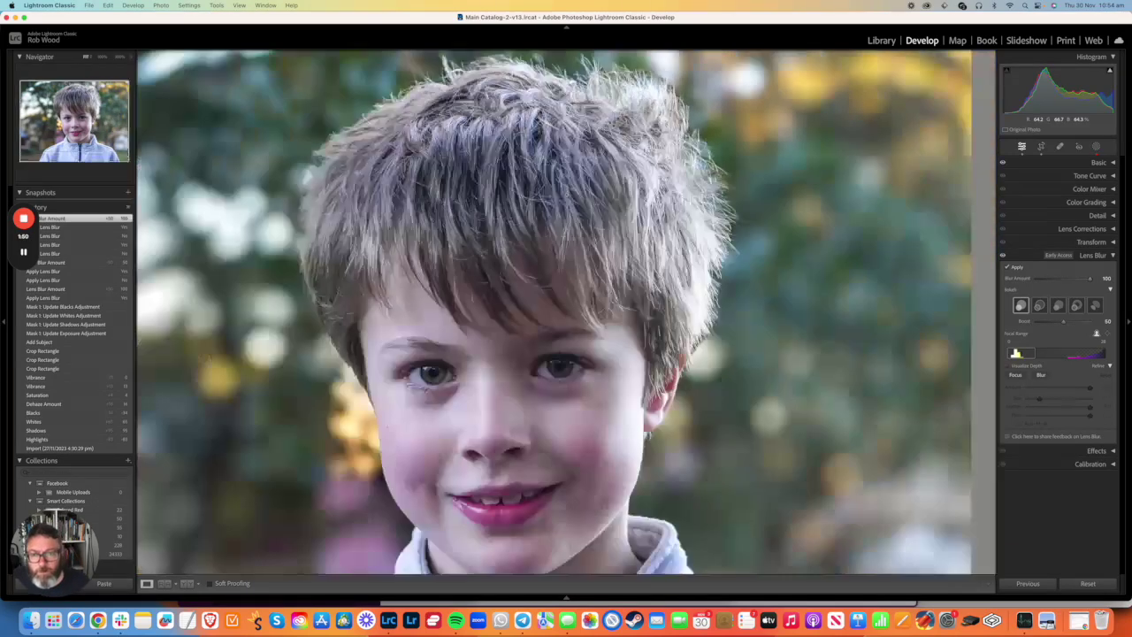
left_click(566, 194)
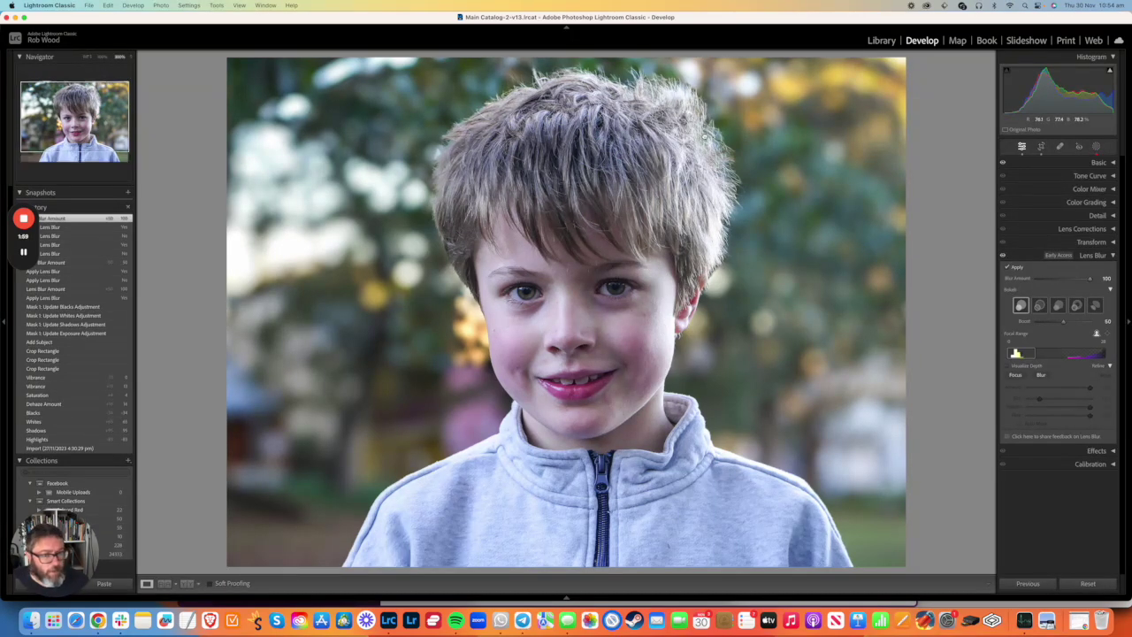
left_click(705, 137)
left_click(722, 126)
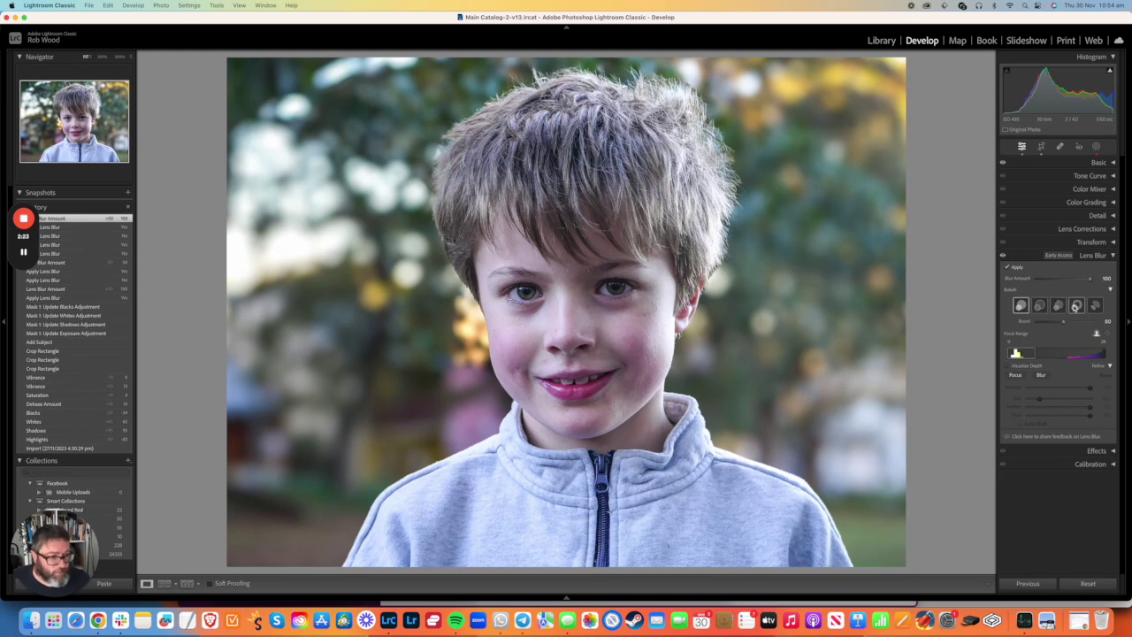
Try another bokeh shape and raise the Boost from 50 to 100.
left_click(1075, 307)
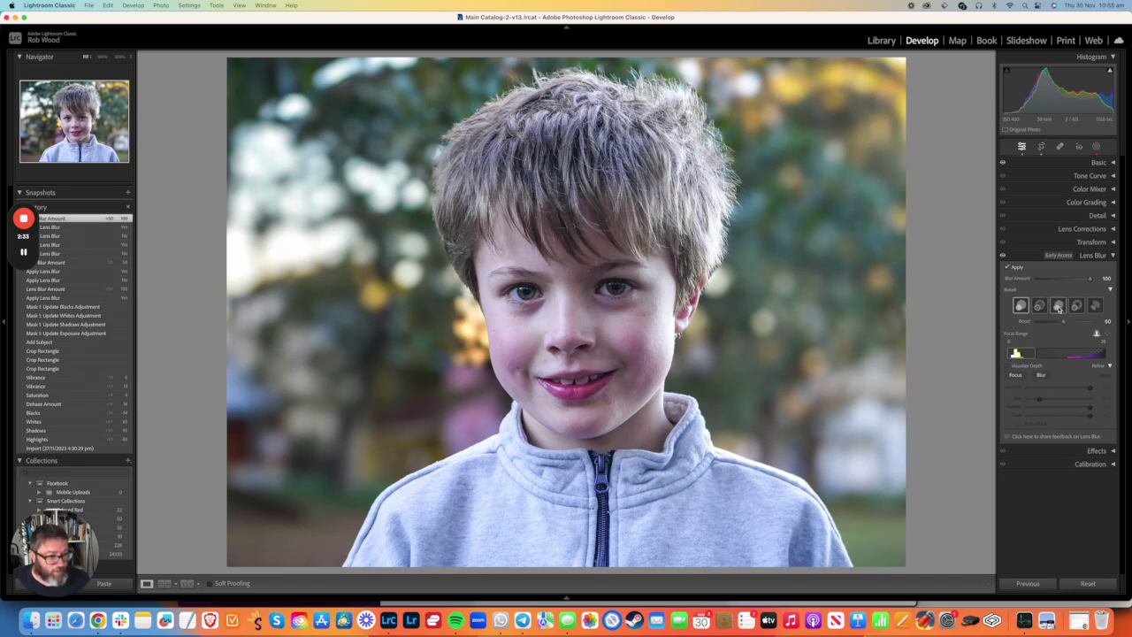
left_click(1059, 306)
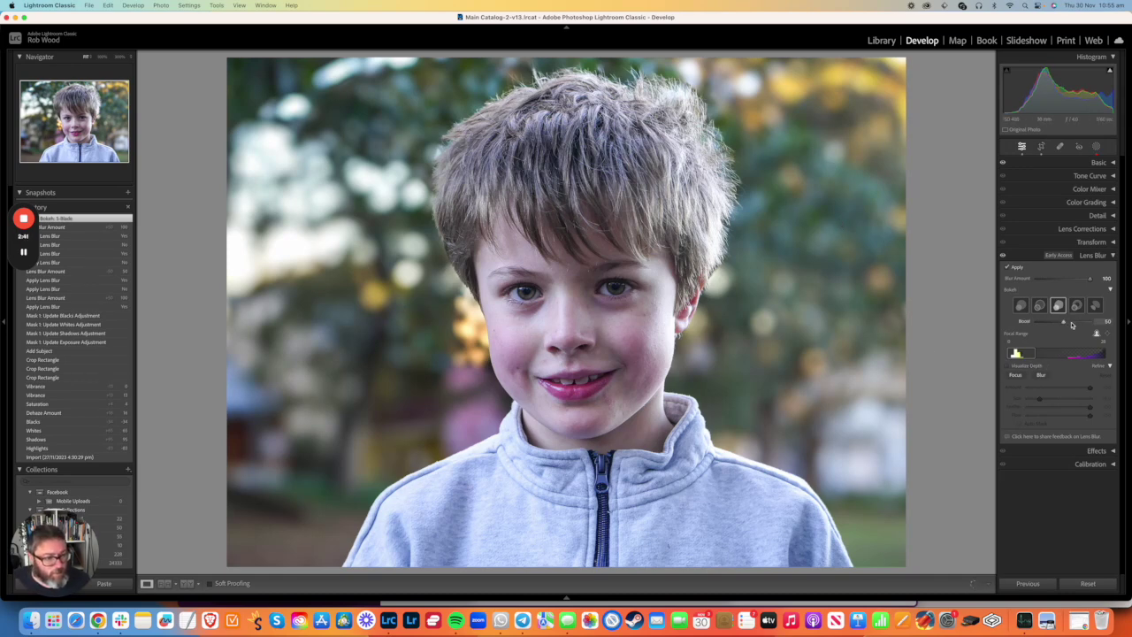
left_click_drag(1072, 325, 1091, 324)
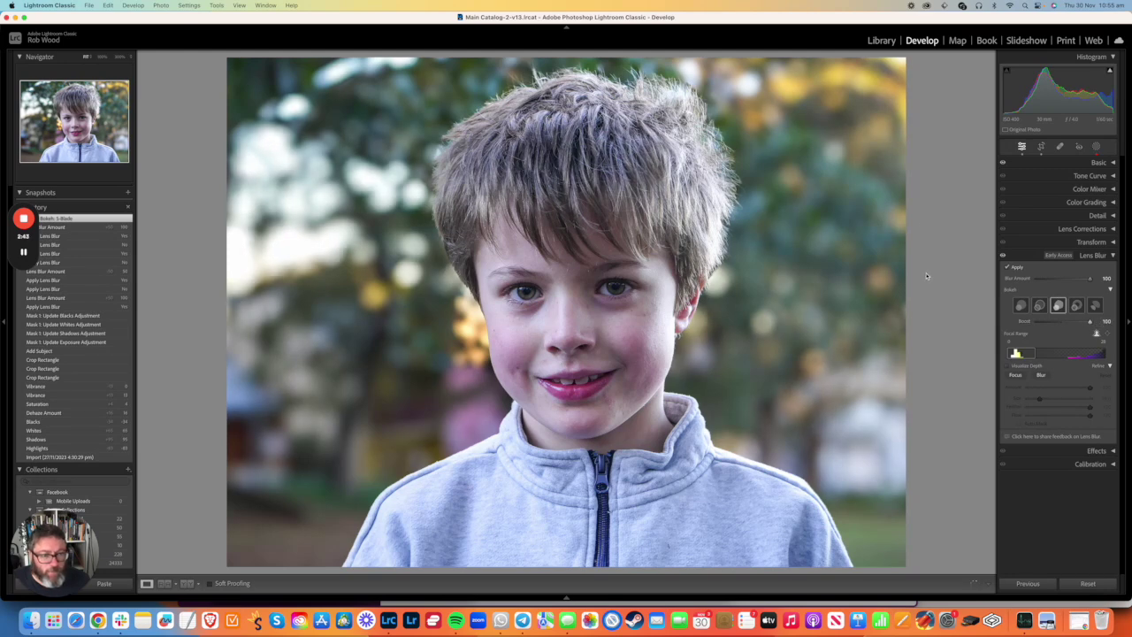
Compare Ring and Cat Eye bokeh, settle on Circle, and lower Boost to about 50.
left_click(1077, 306)
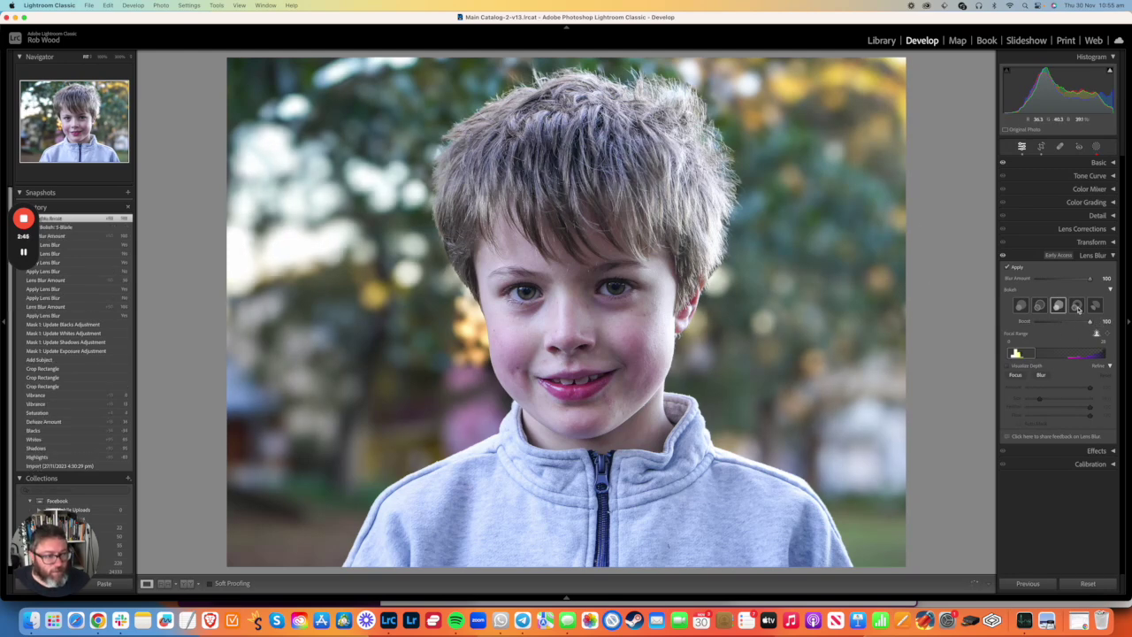
left_click(1077, 306)
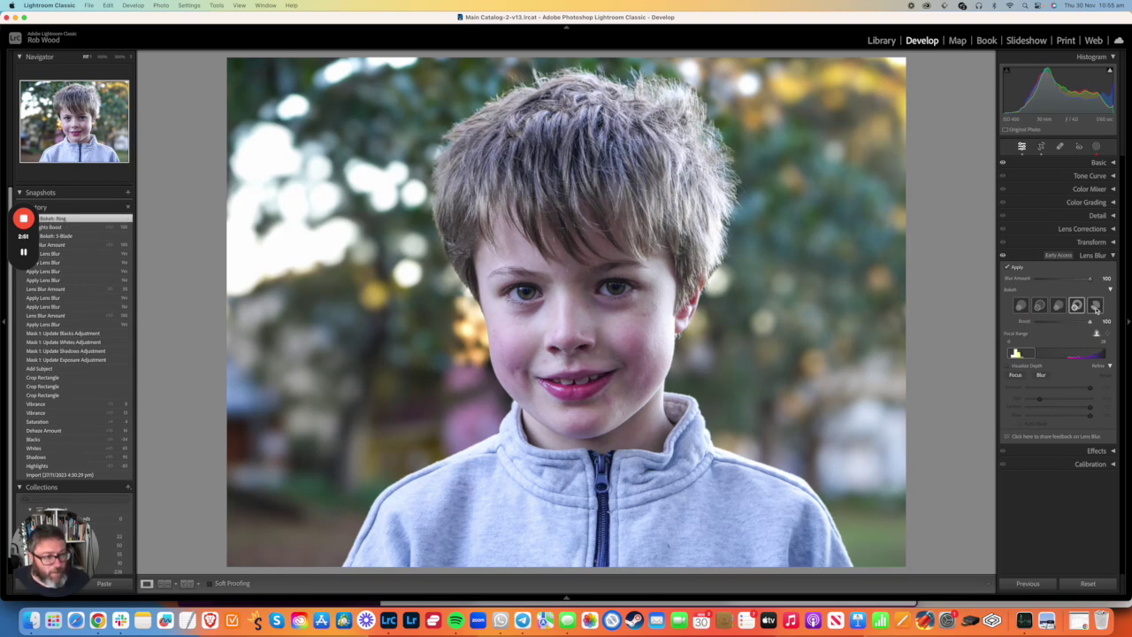
left_click(1095, 306)
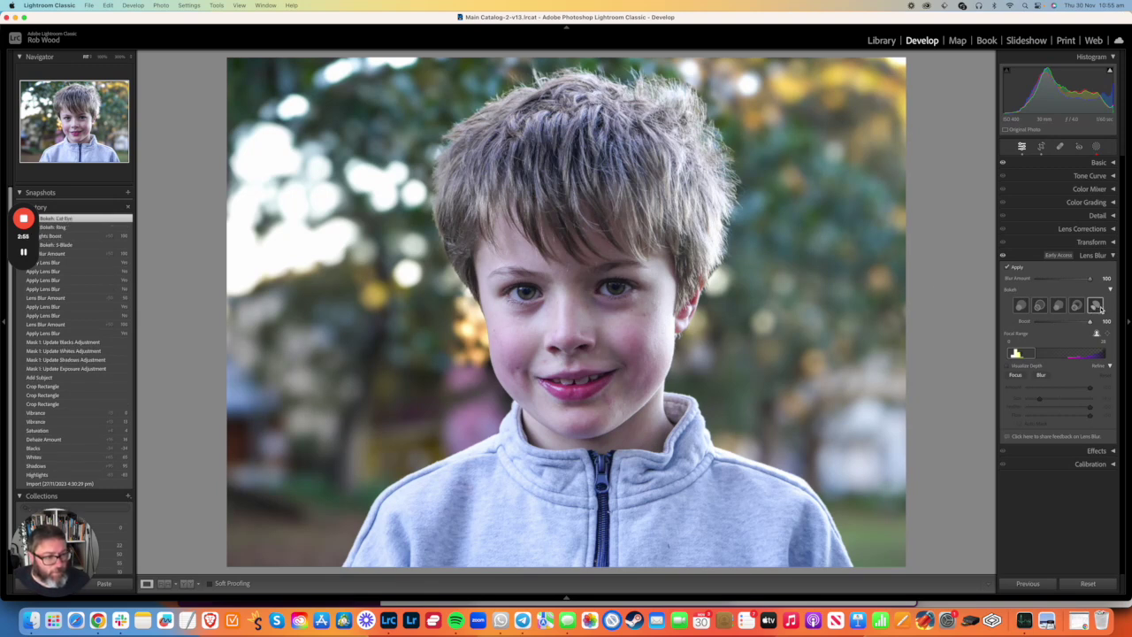
left_click(1020, 307)
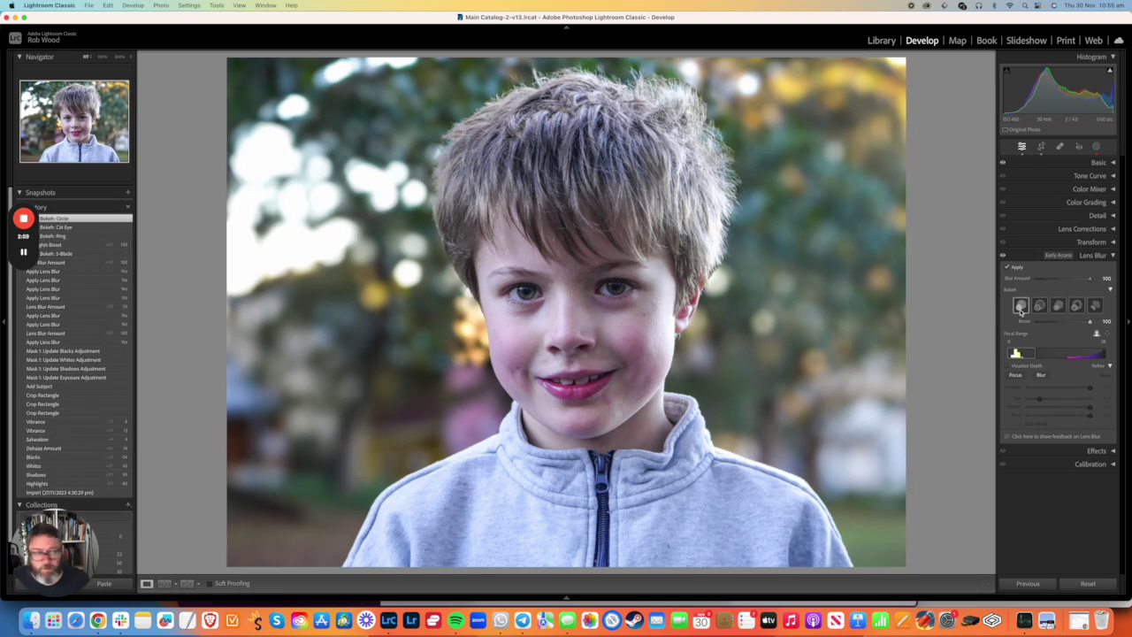
left_click_drag(1092, 323, 1064, 325)
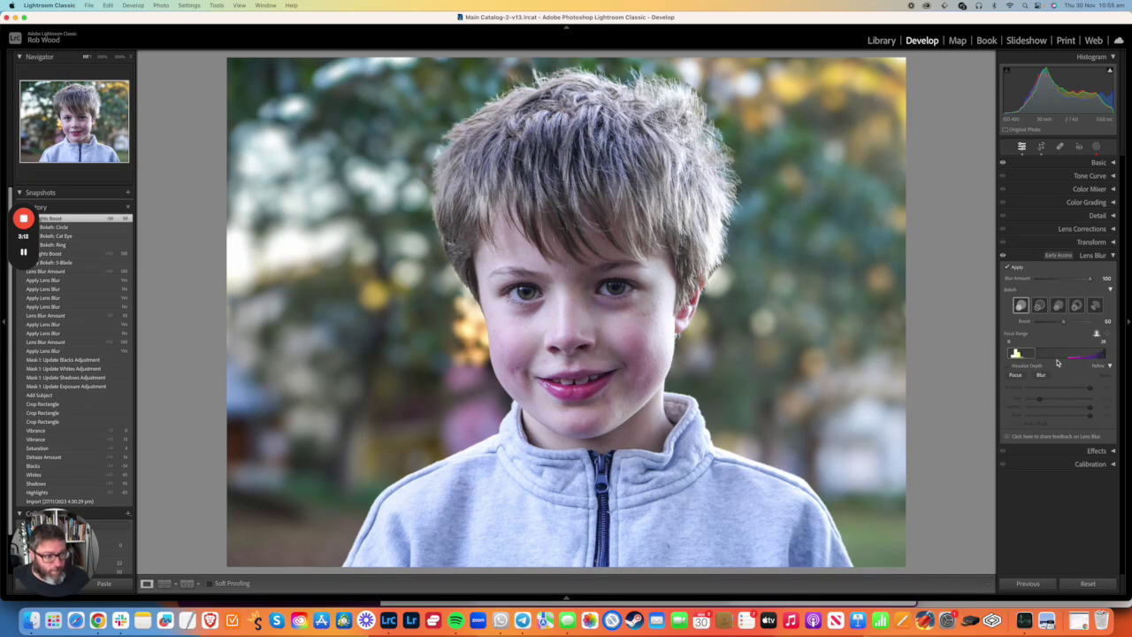
Draw the Focal Range box over the nearest depths and resize it to about 24.
left_click_drag(1019, 352, 1041, 355)
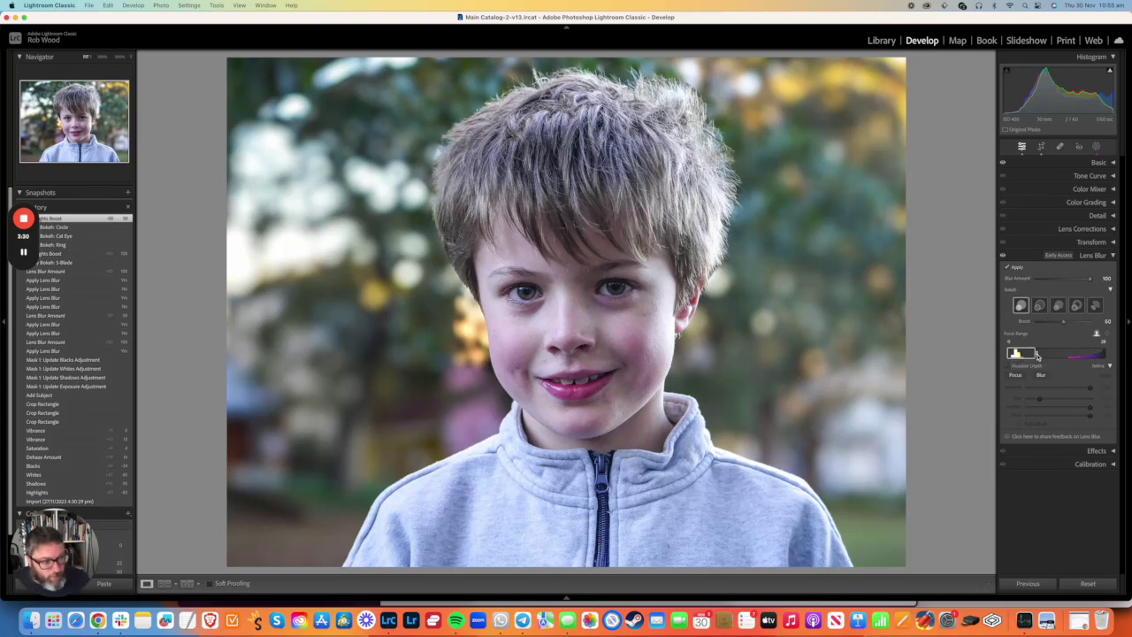
left_click_drag(1038, 355, 1017, 355)
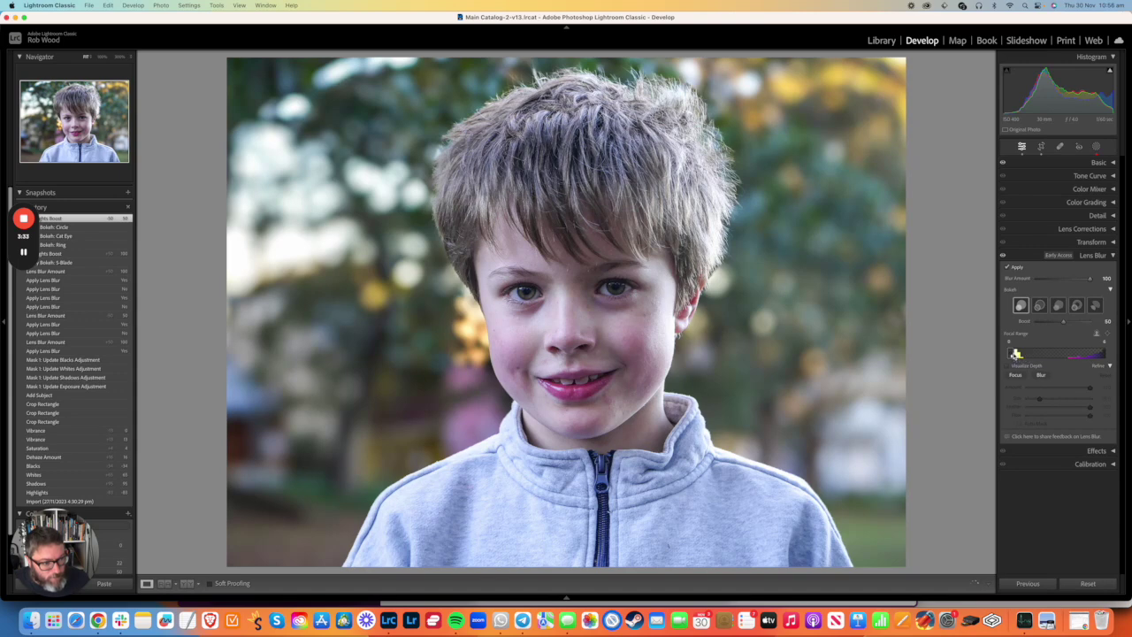
left_click_drag(1017, 354, 1014, 354)
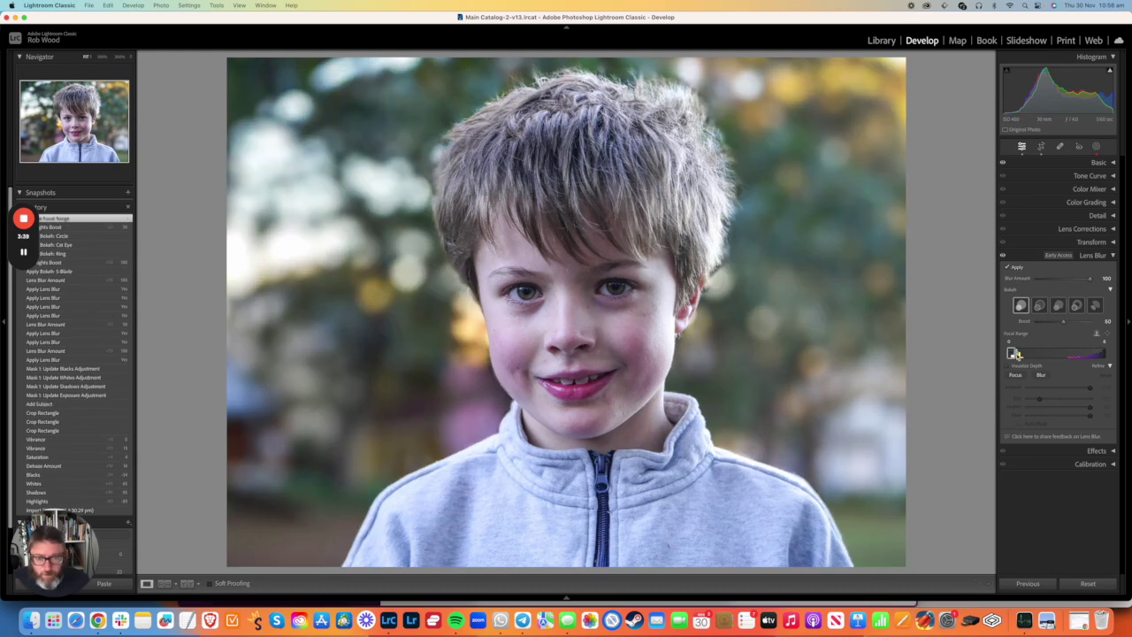
left_click(1015, 354)
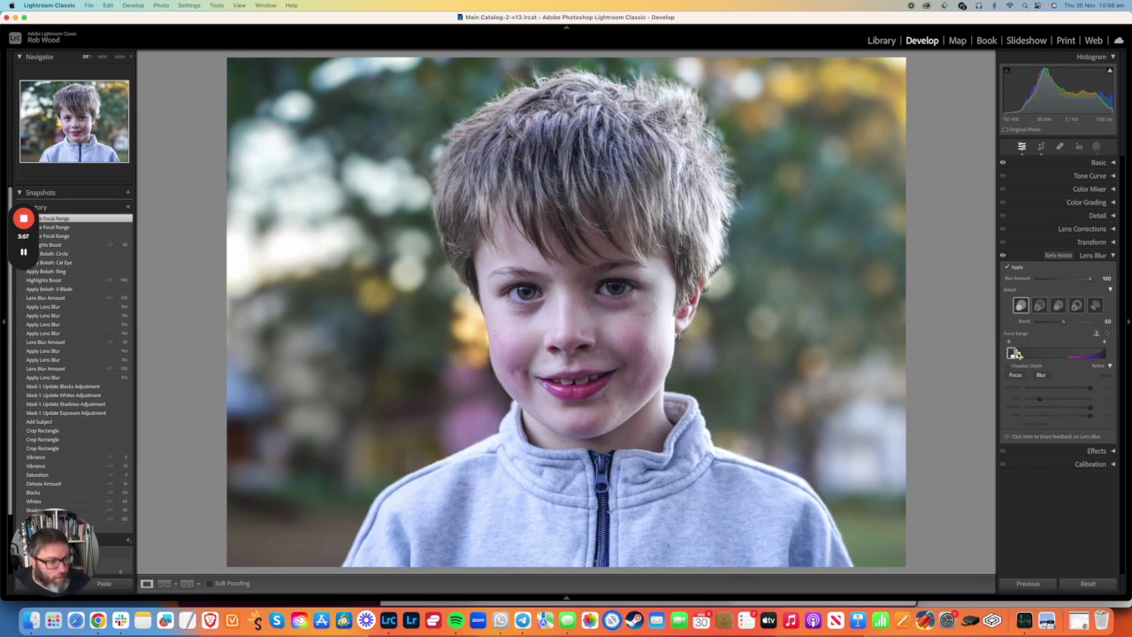
left_click_drag(1029, 355, 1034, 355)
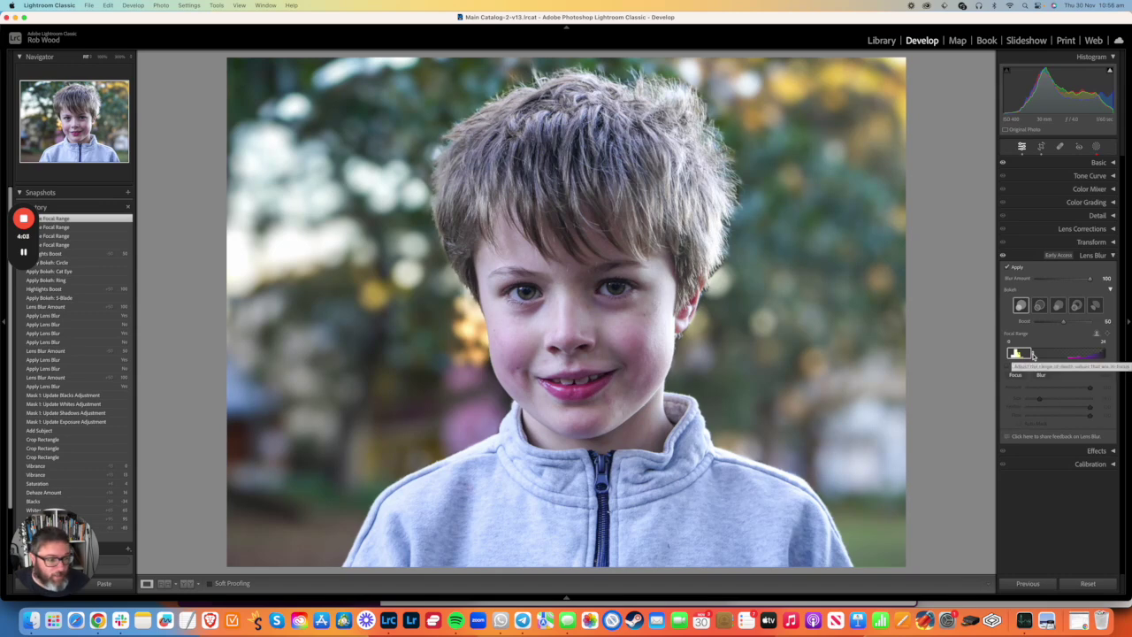
mouse_move(1033, 355)
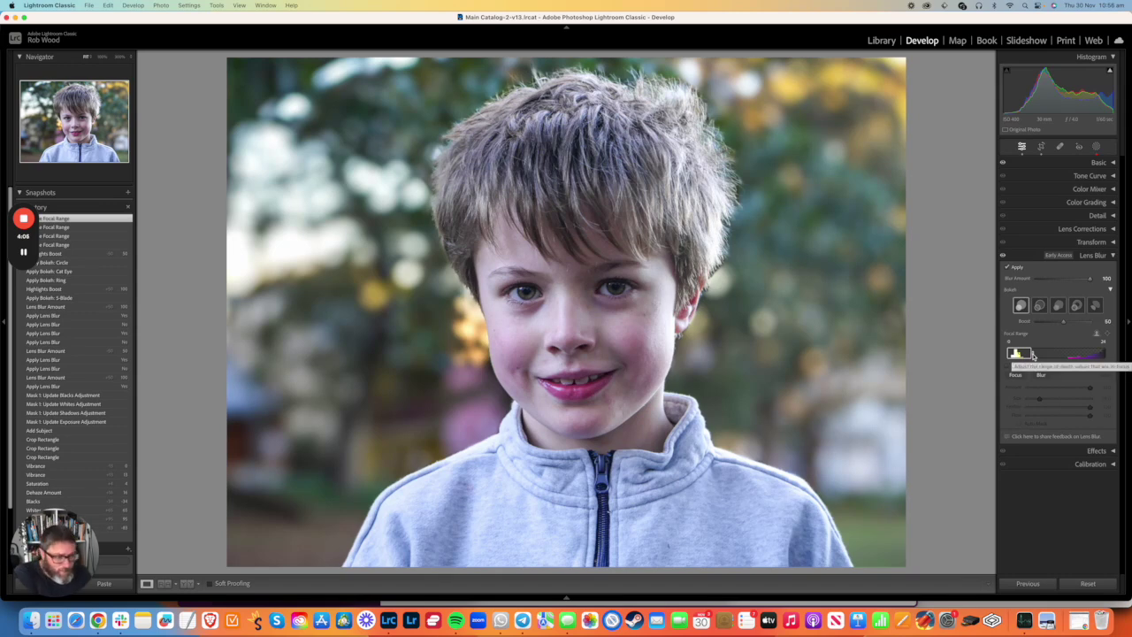
mouse_move(1033, 354)
left_mouse_down()
mouse_move(1016, 354)
mouse_move(1106, 363)
left_mouse_up()
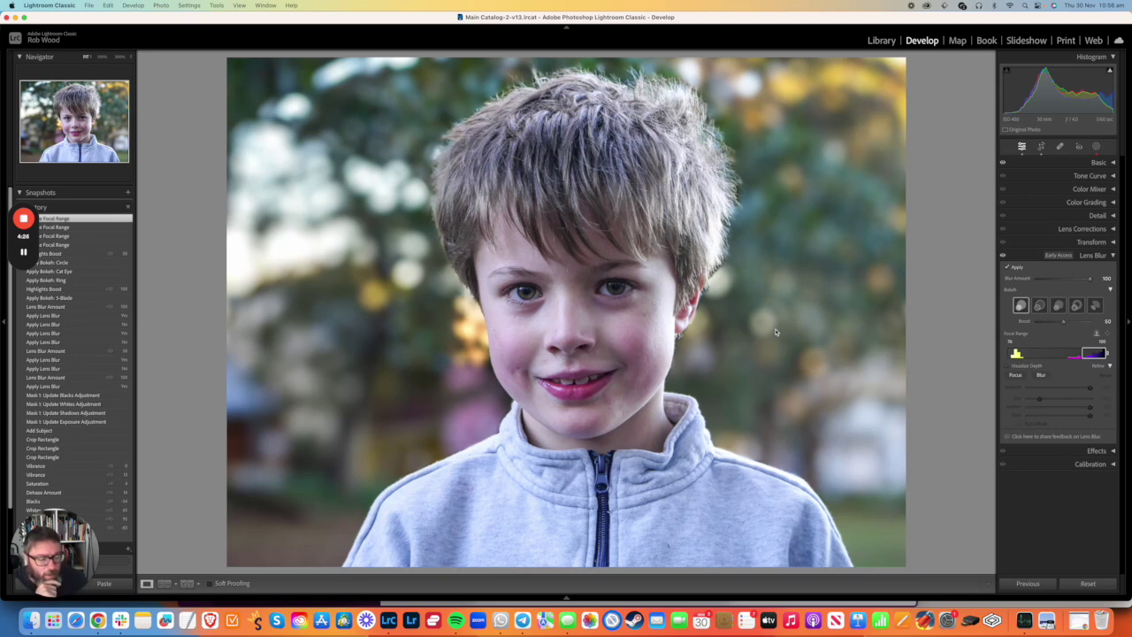
Briefly focus on the far background, then move the focal range back to 0–24.
left_click(775, 331)
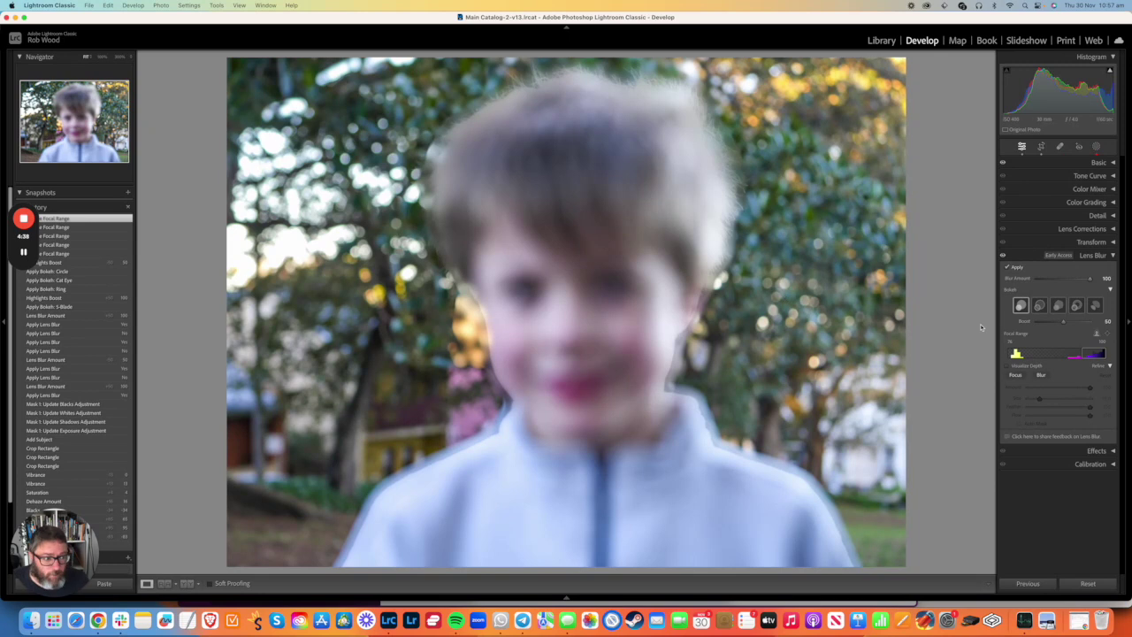
left_click_drag(1097, 354, 1021, 354)
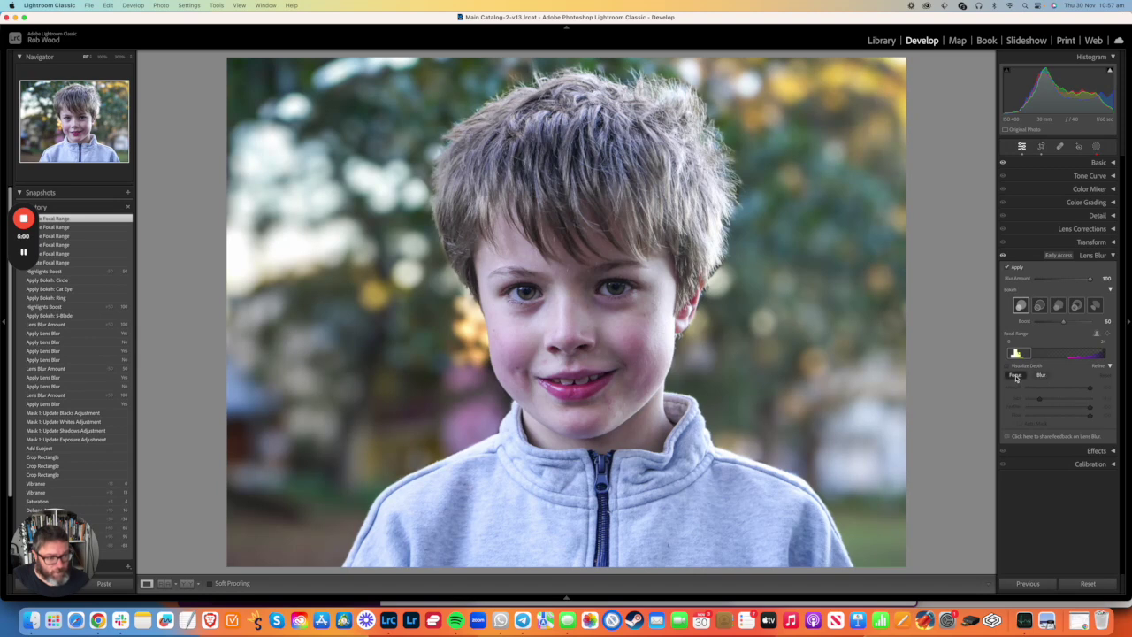
Brush Focus refinement over the lower-left edge of the boy's hoodie.
left_click(1015, 375)
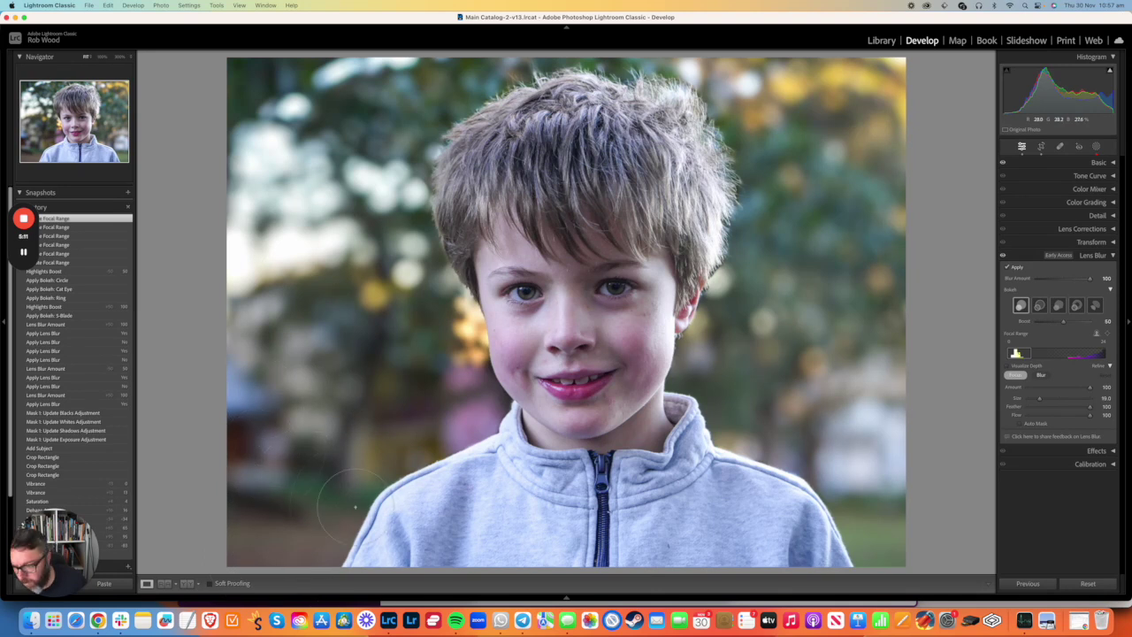
left_click_drag(354, 507, 389, 469)
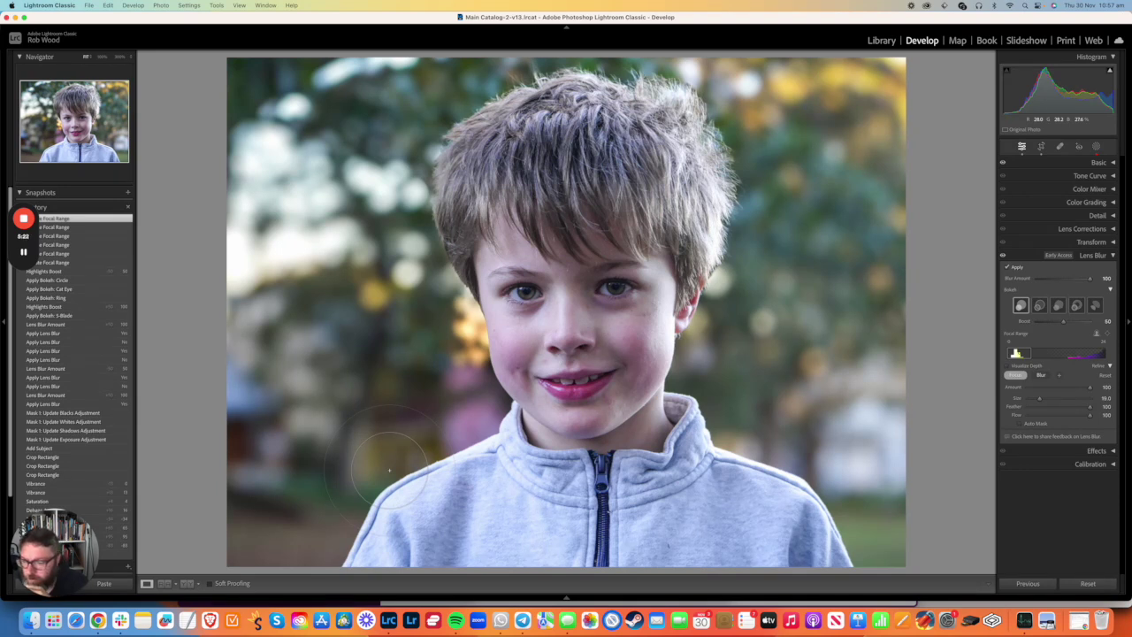
left_click(389, 470)
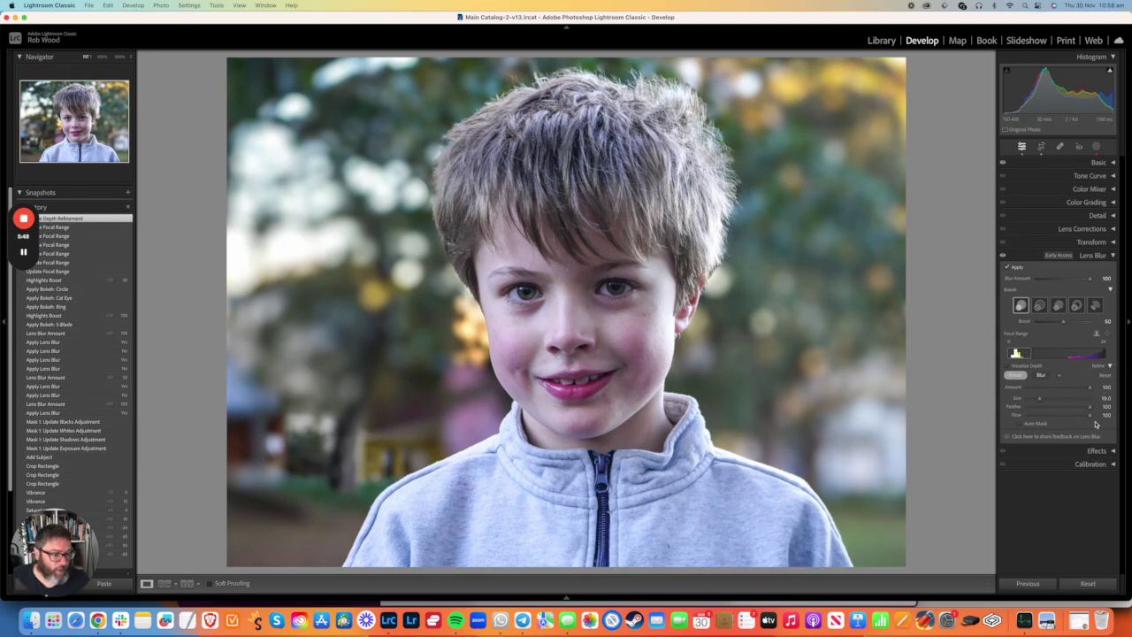
Undo twice to remove the hoodie focus brush stroke.
key("super+z")
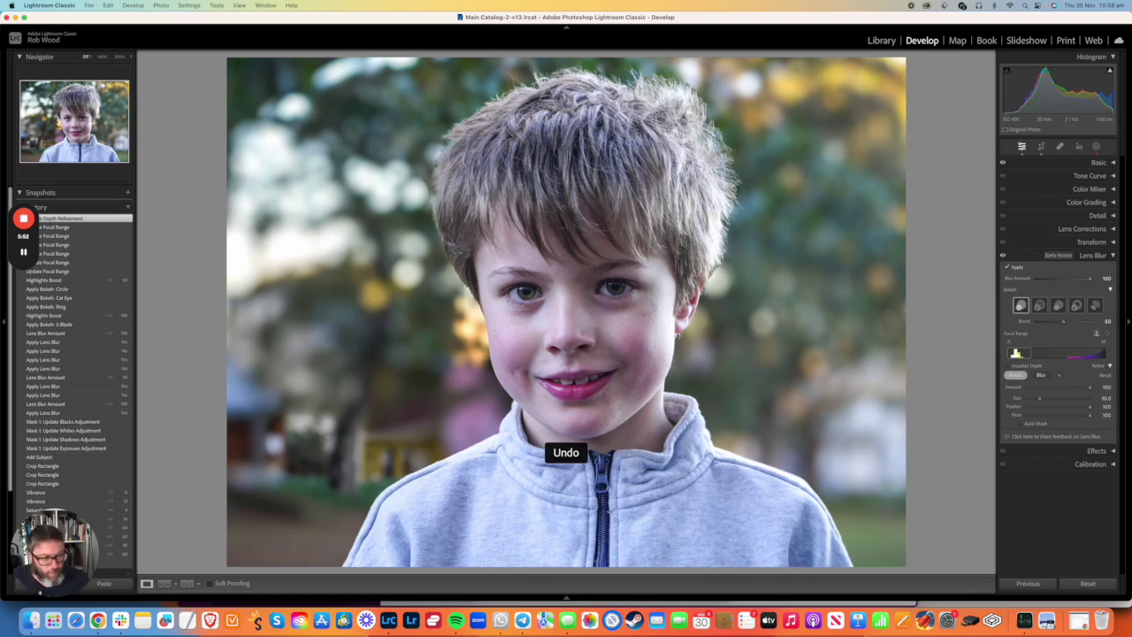
key("super+z")
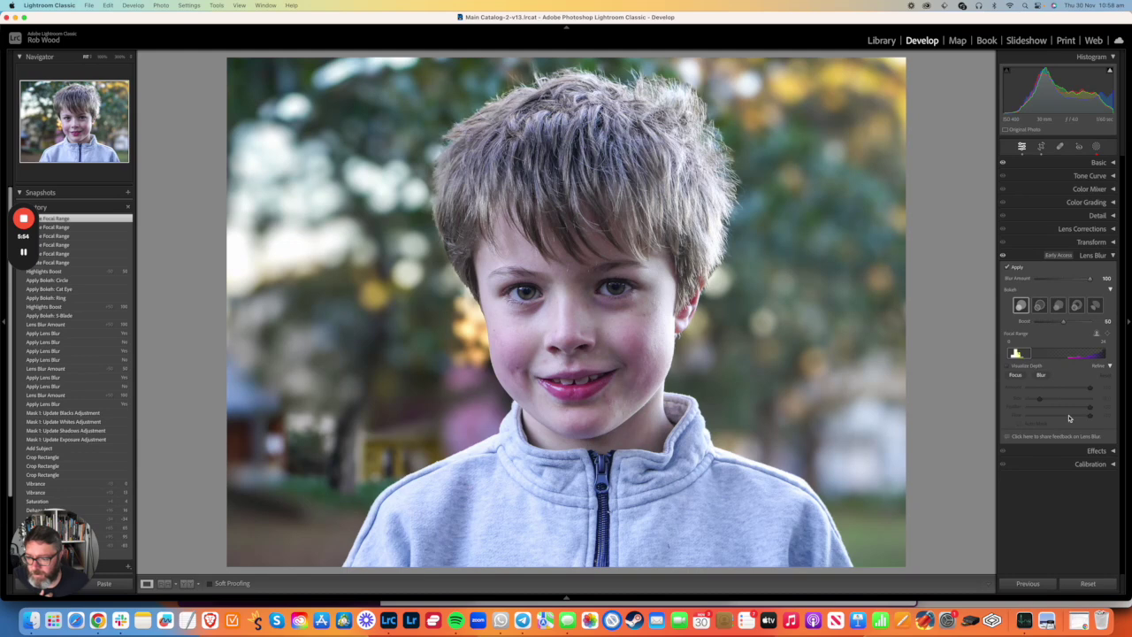